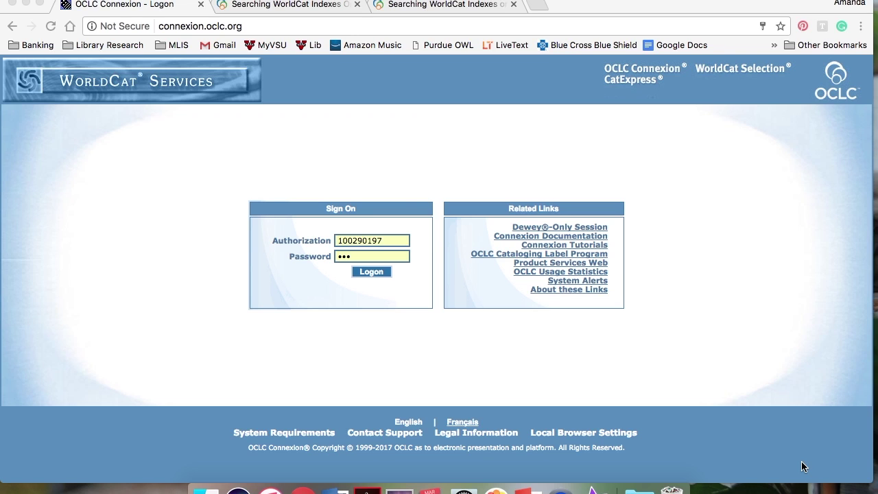
- Sign on to the Cataloging service with the pre-filled authorization and password
click(345, 372)
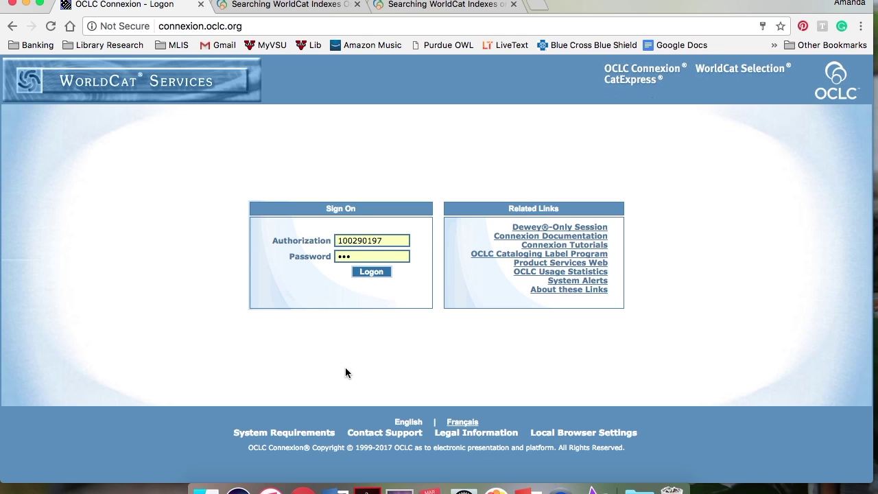
click(375, 277)
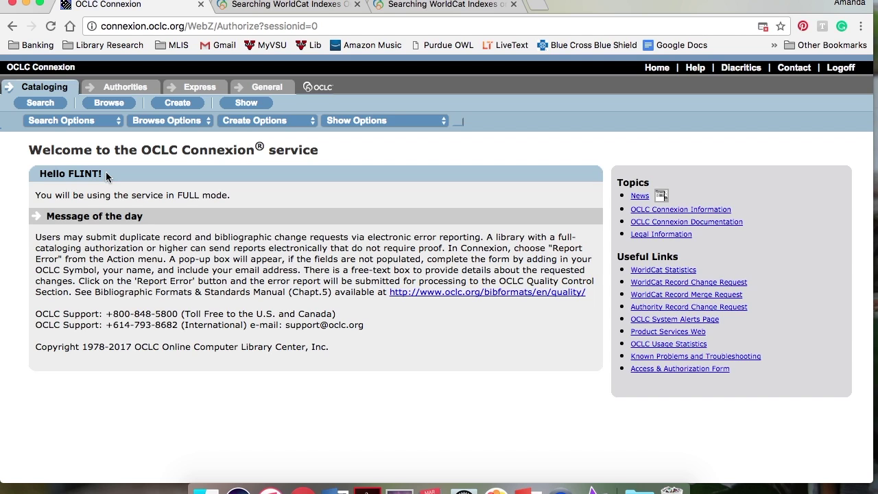
- Open Search WorldCat and replace the old author query in the command line box
click(41, 105)
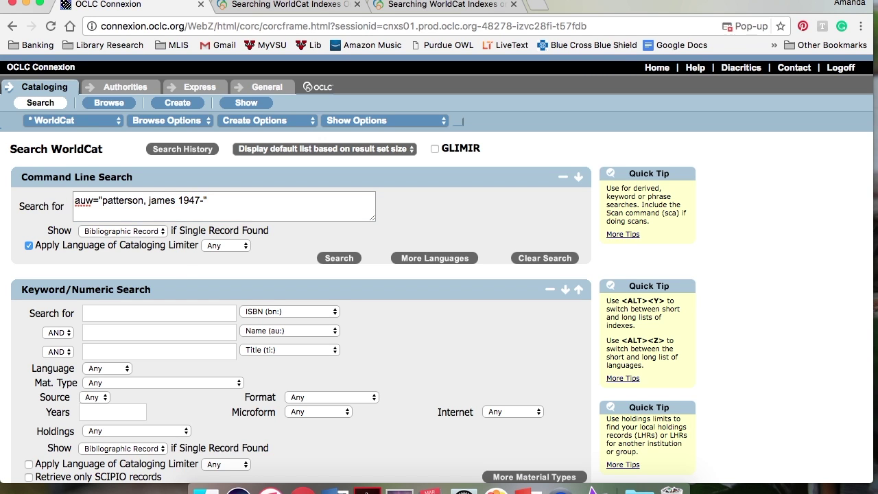
click(211, 204)
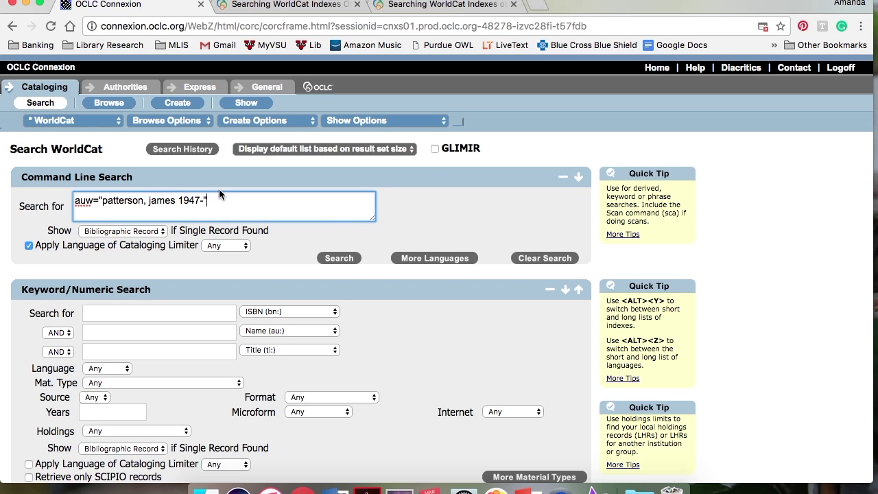
drag(214, 200, 3, 200)
key(BackSpace)
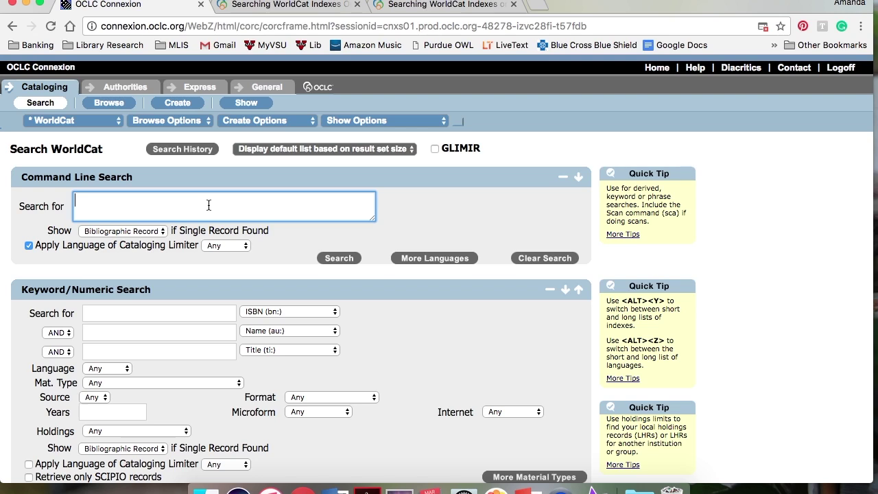
text(ti: au:)
- Review the search index dropdown and the WorldCat indexes PDF table, then return
click(314, 311)
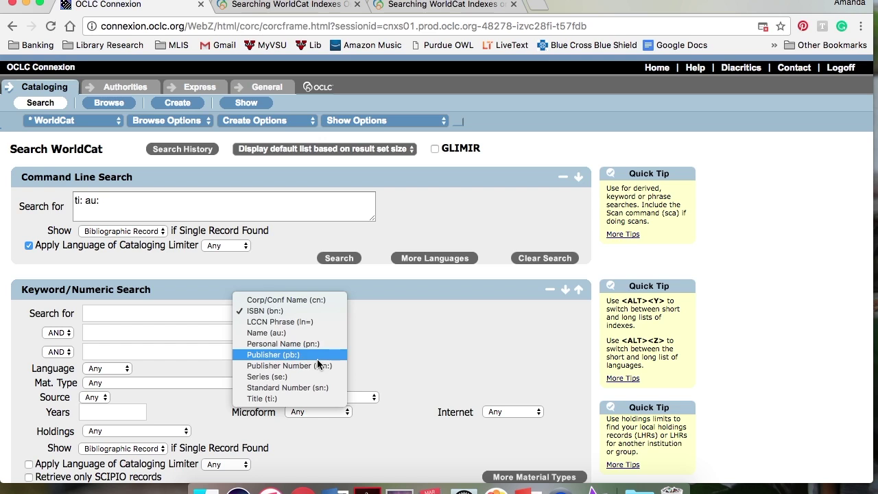
click(443, 9)
click(442, 10)
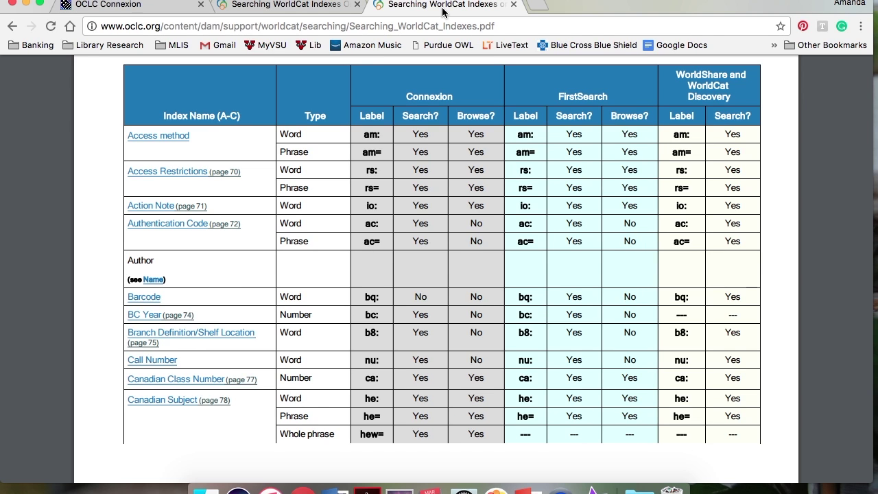
click(154, 6)
- Search ti:princess diarist, review the 27 results, and clear the query afterward
text(ti)
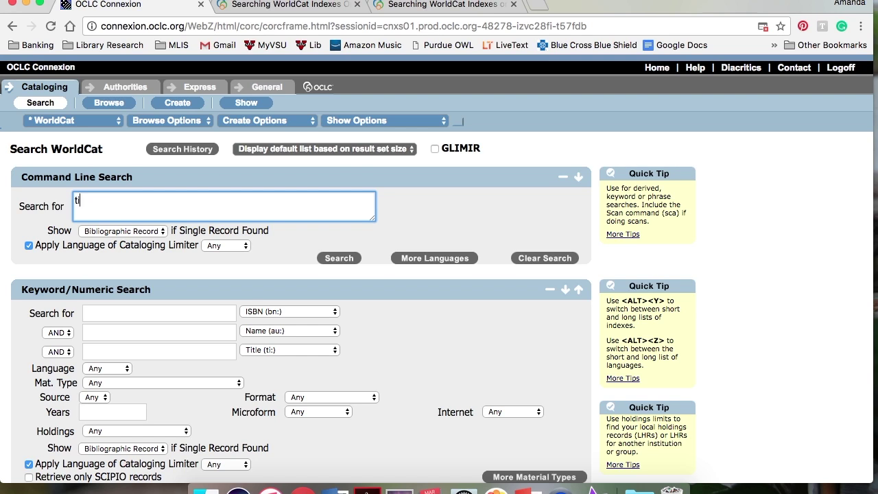
text(:princess diarist)
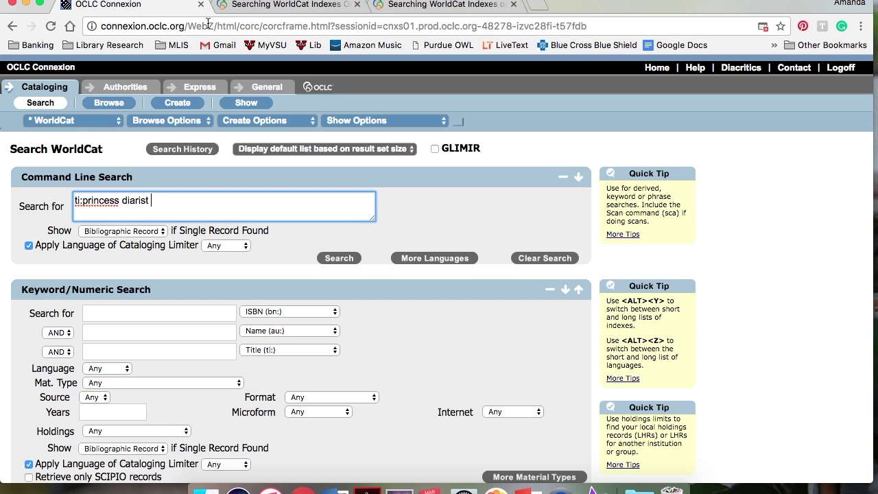
click(342, 262)
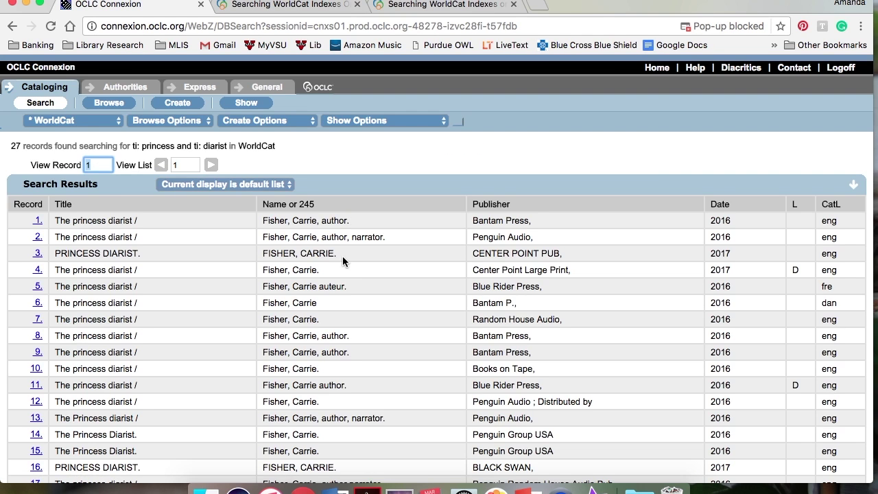
scroll(342, 256, down, 3)
scroll(343, 256, up, 2)
scroll(343, 256, up, 1)
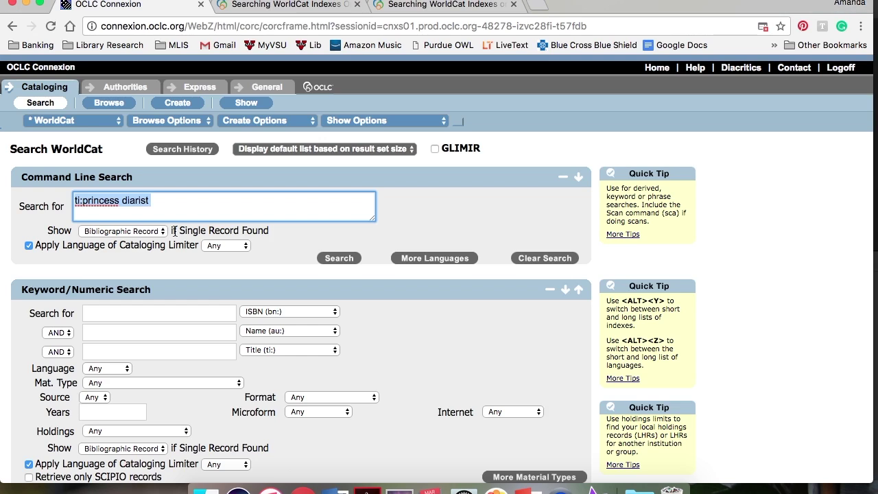
key(BackSpace)
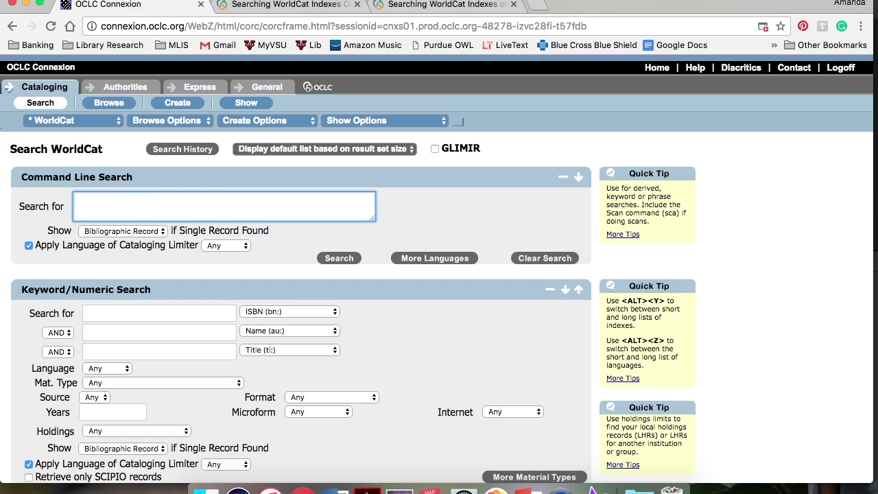
- Run the title phrase search ti=heart is a lonely hunter, then return to the form
text(ti=)
text(heart is a lonely hunter)
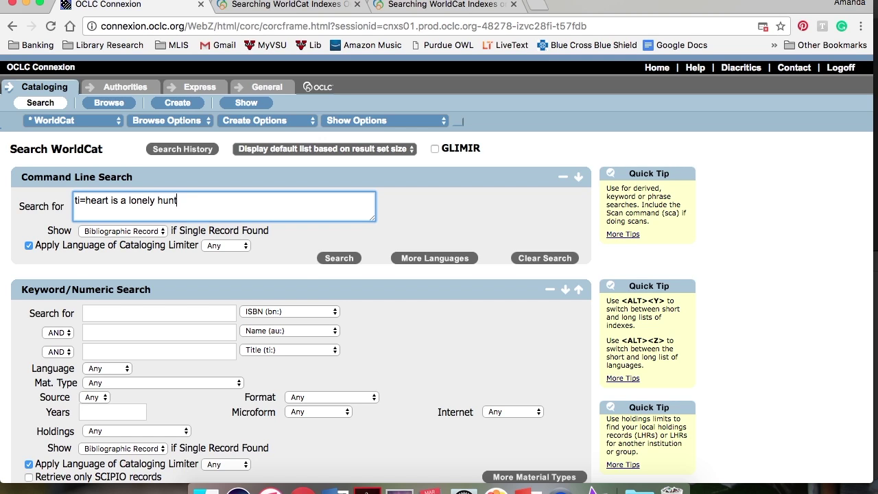
click(340, 262)
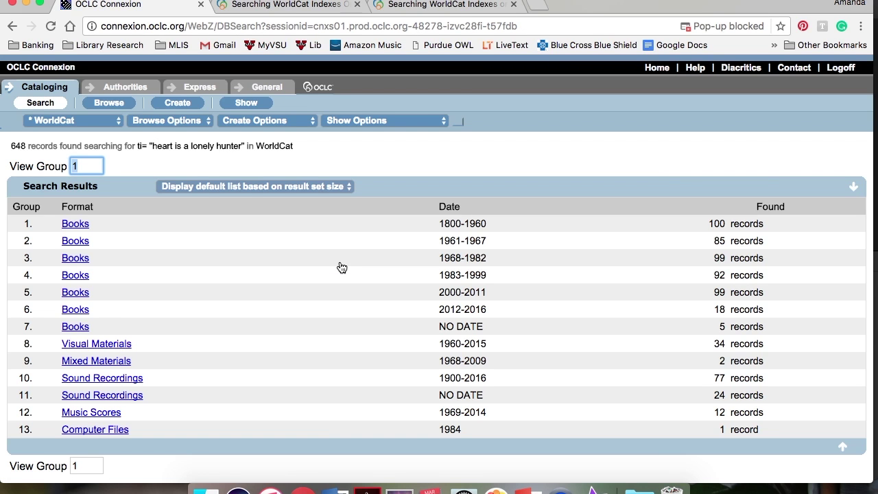
click(307, 262)
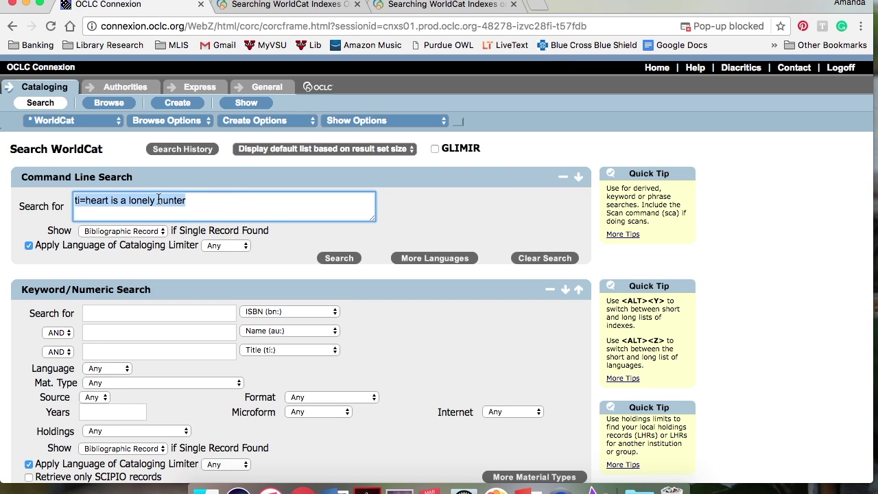
- Add au=mccullers, carson pb=riverside press to the query, narrowing results to 6 records
click(212, 199)
text(au)
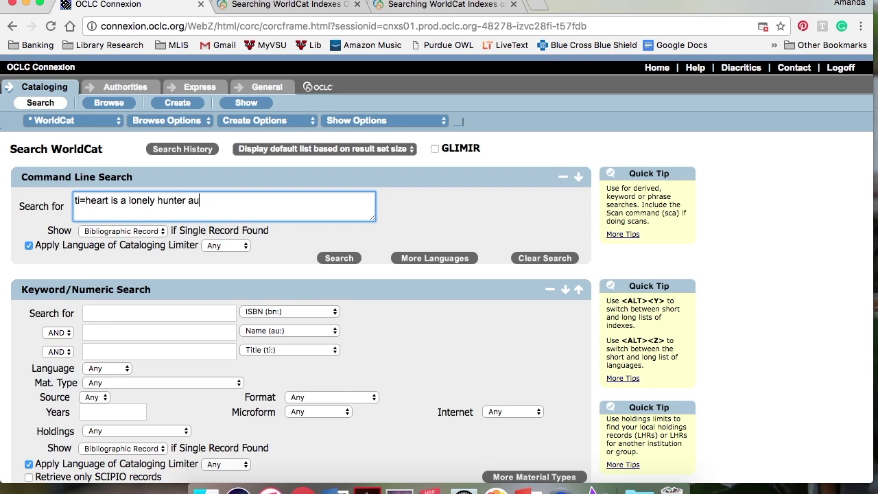
text(=mccullers, carson )
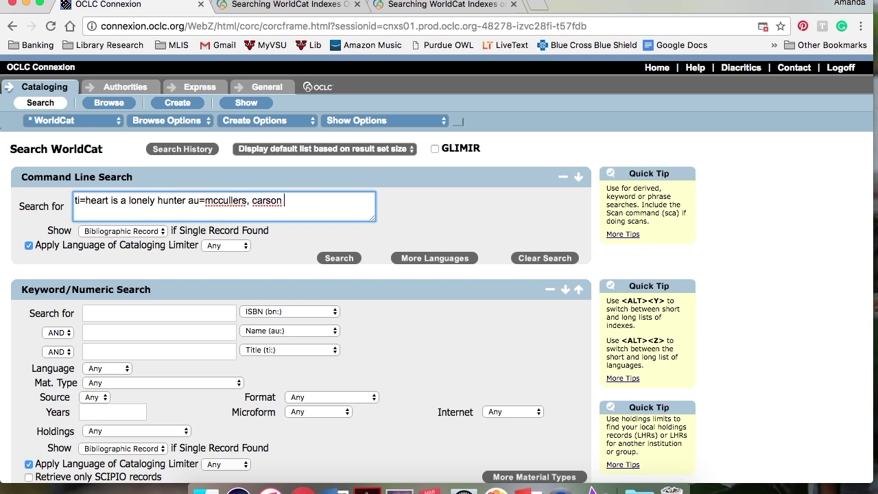
text(pb=riverside press)
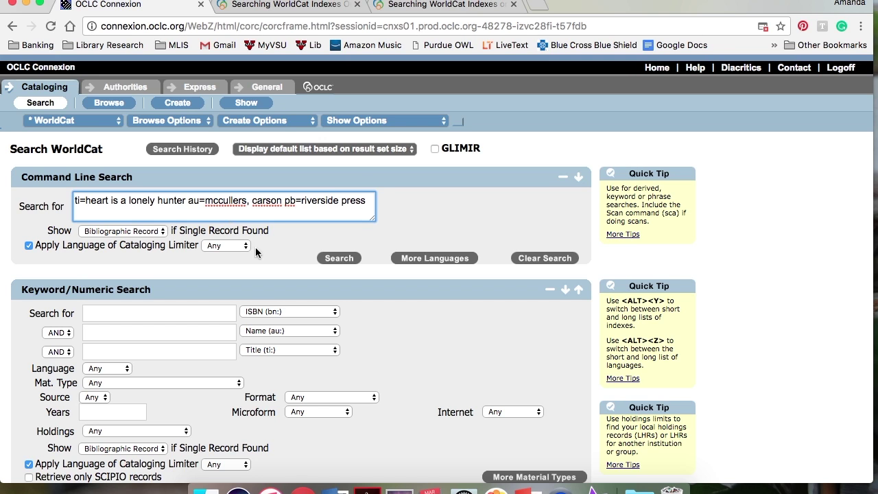
click(339, 258)
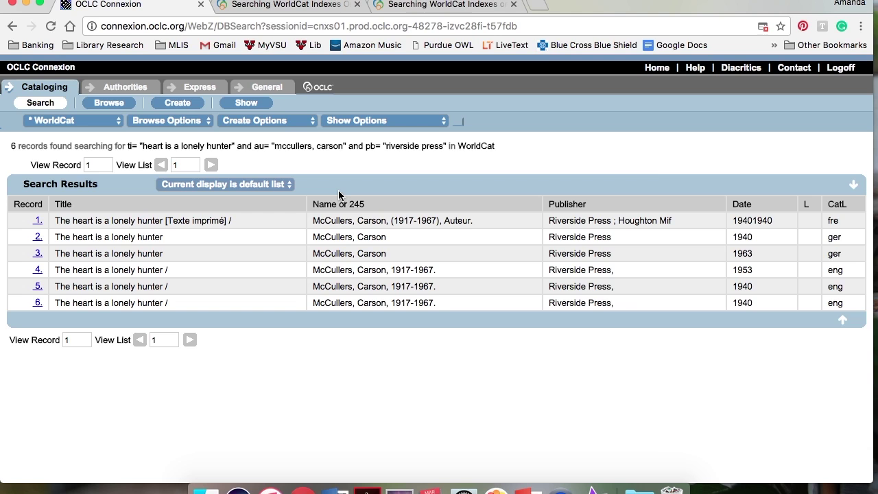
click(54, 107)
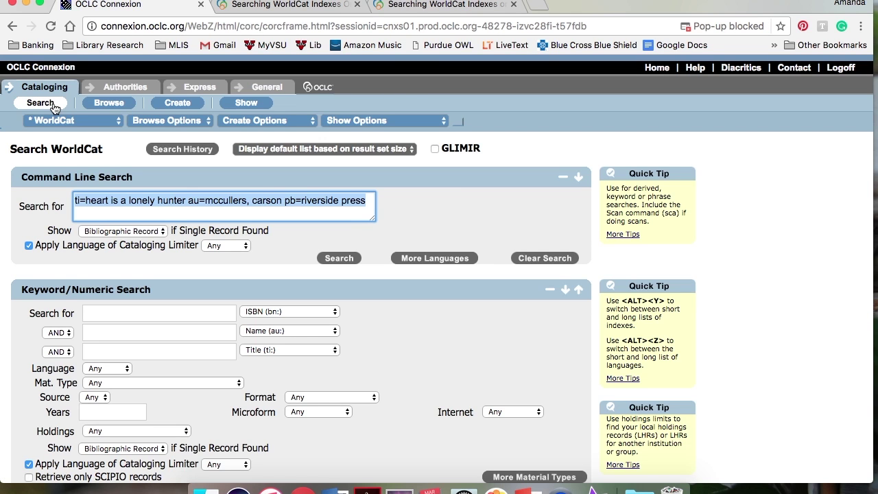
- Search ti=harry potter and the sorcerer's stone/vis/2001 for 2001 visual materials
key(BackSpace)
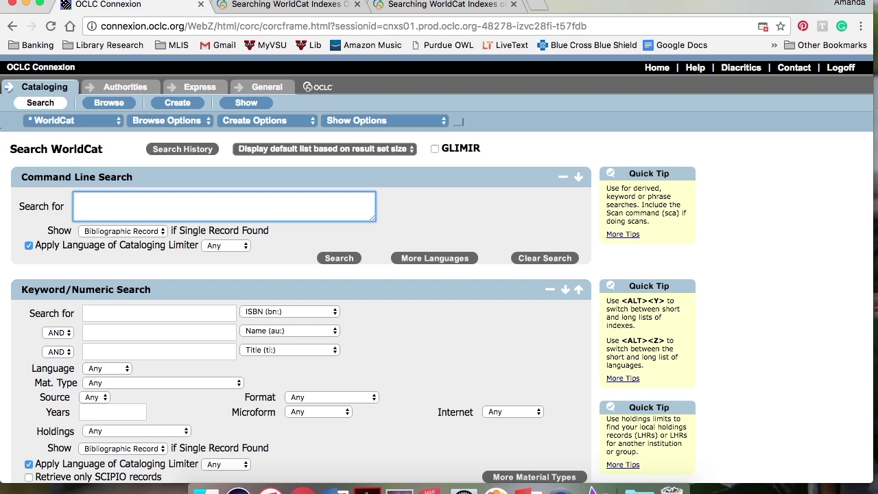
text(ti=harry potter and the sor)
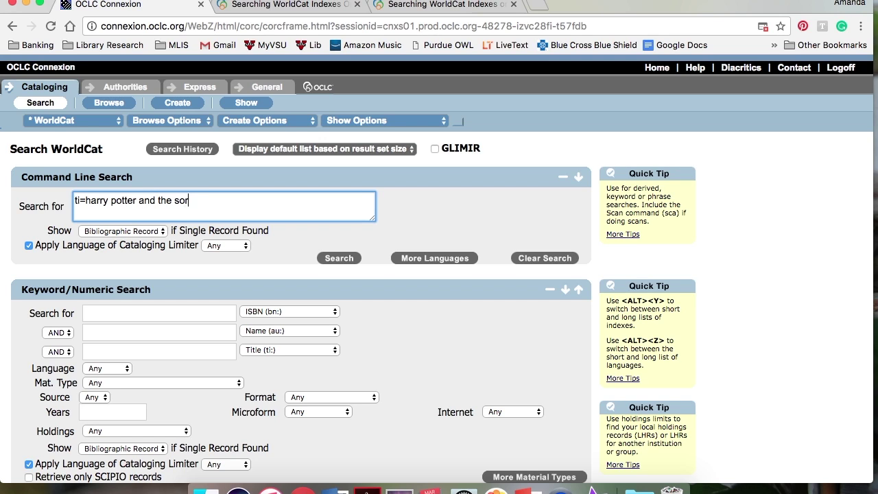
text(cerer's stone/vis)
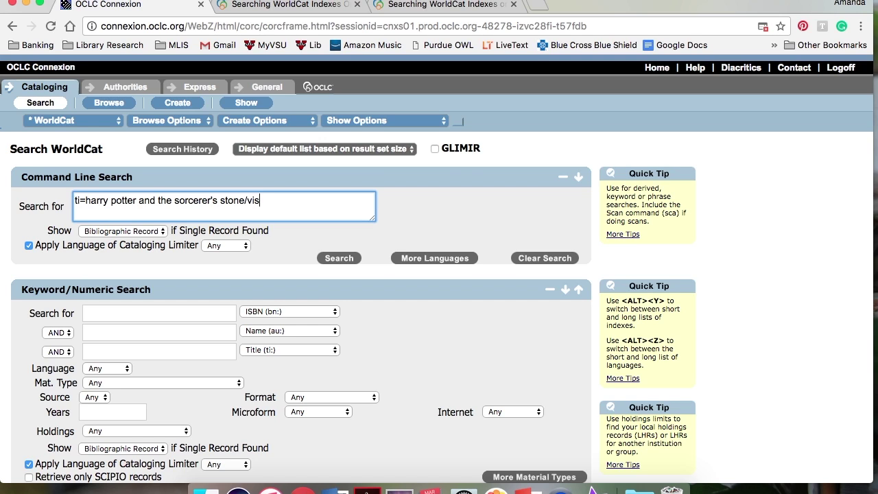
text(/201)
key(BackSpace)
text(01)
click(344, 264)
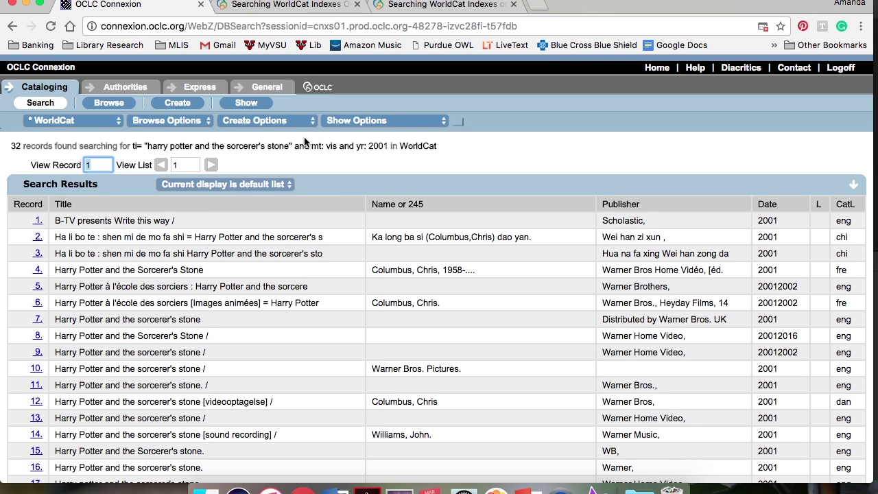
- Check the material type codes in help, then return and delete the query
click(293, 4)
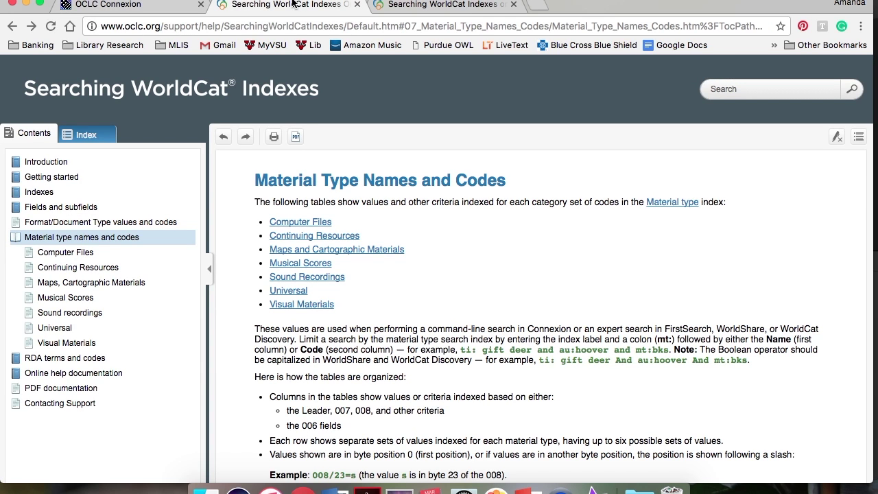
click(152, 5)
click(61, 104)
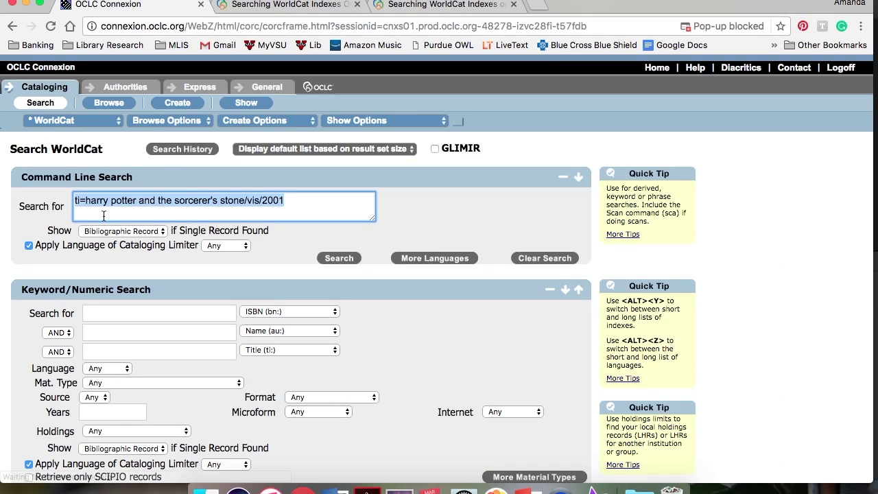
click(298, 204)
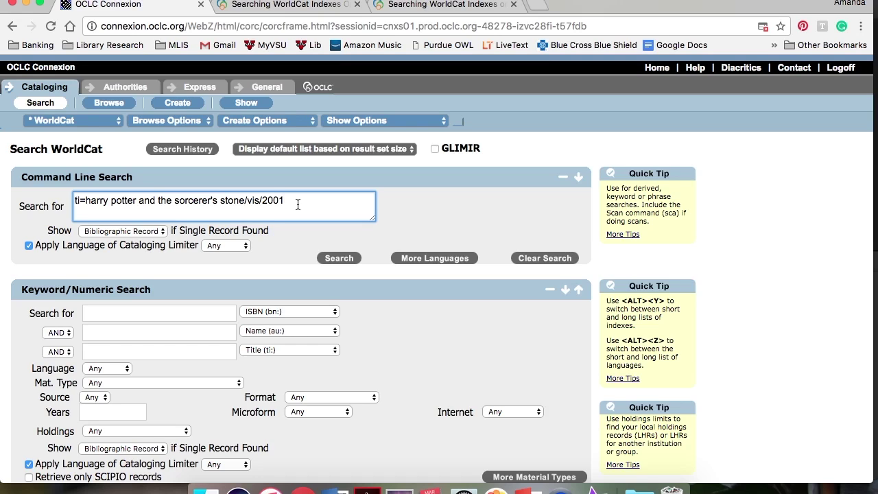
drag(298, 204, 21, 203)
key(BackSpace)
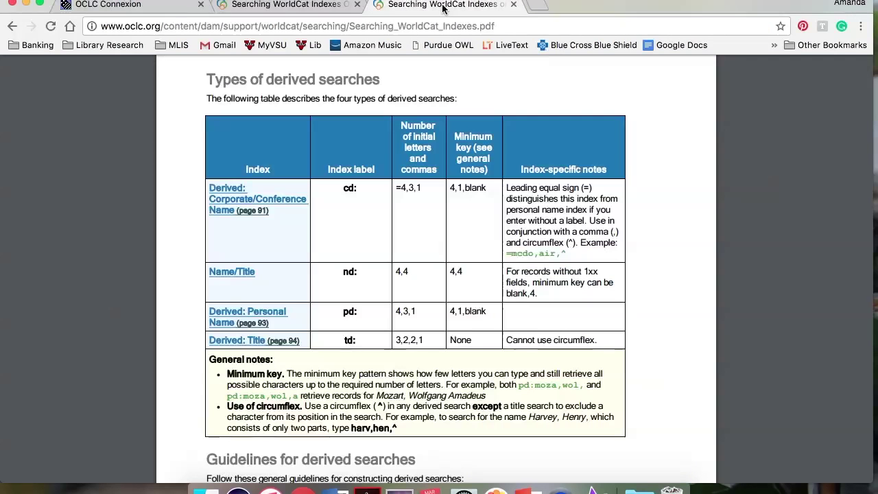
- Consult the derived search table, run nd:mccu,hear for 9 records, then clear the box
click(444, 7)
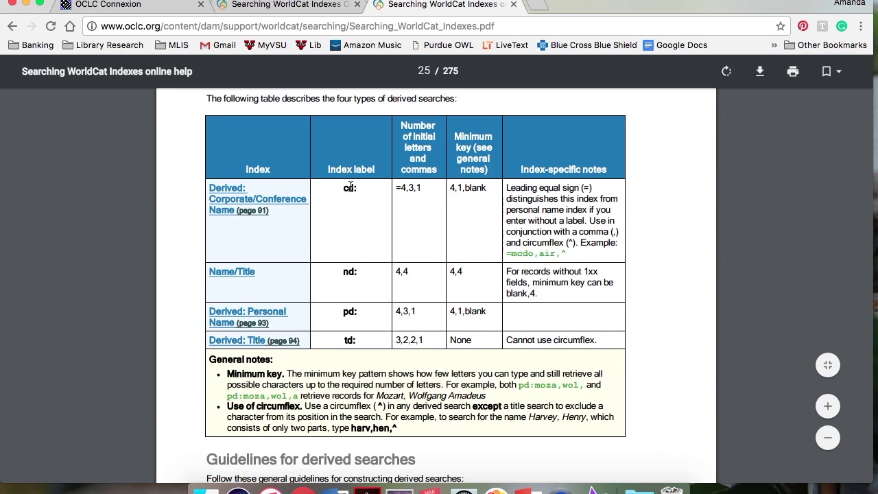
click(142, 6)
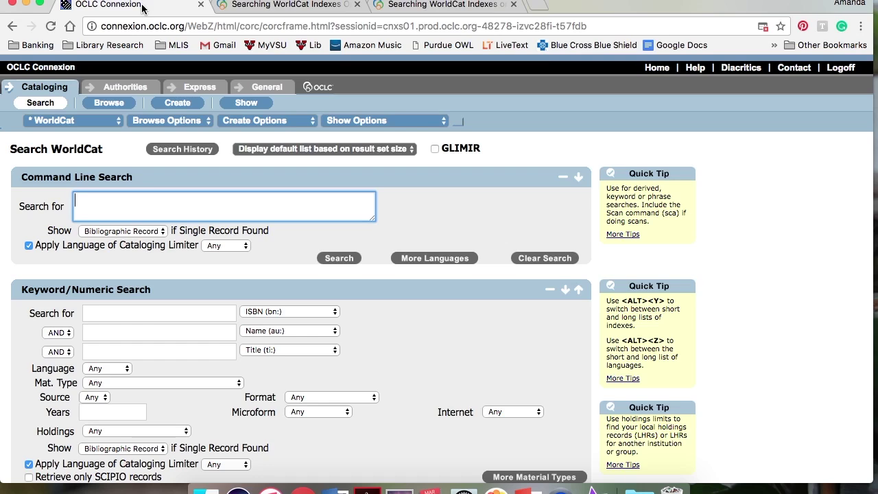
text(nd:mccu,hear)
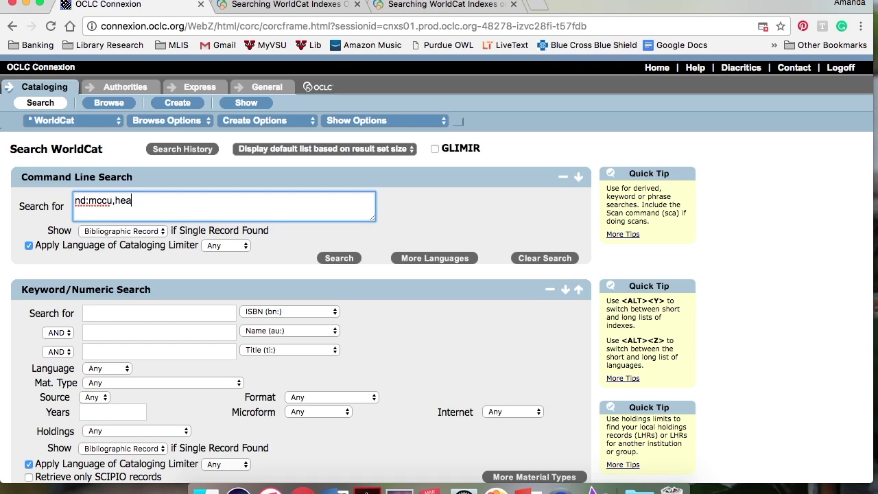
click(328, 260)
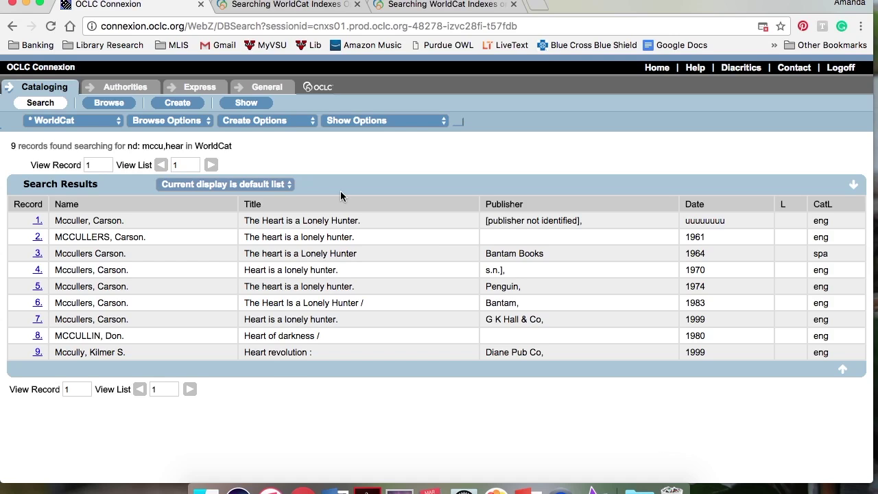
click(40, 102)
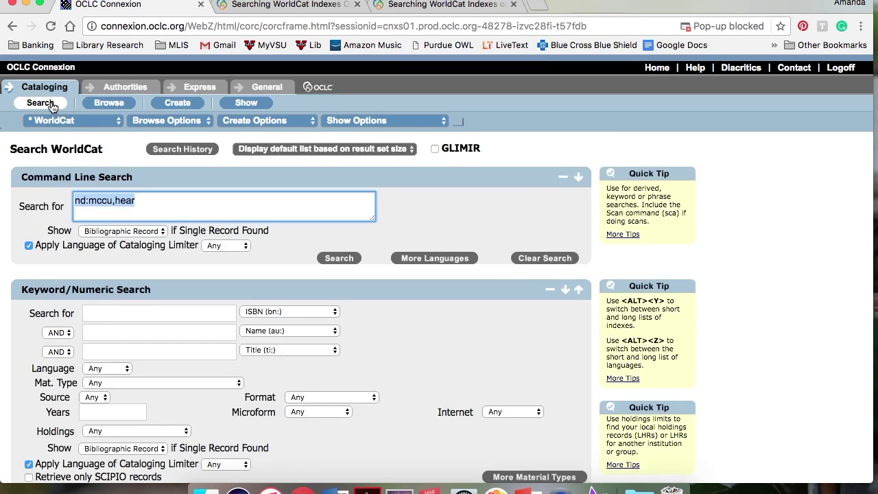
key(BackSpace)
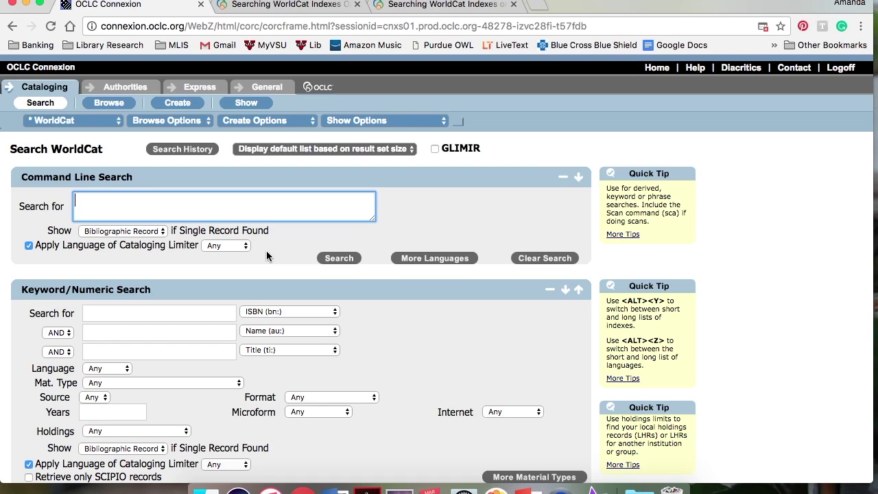
key(super+v)
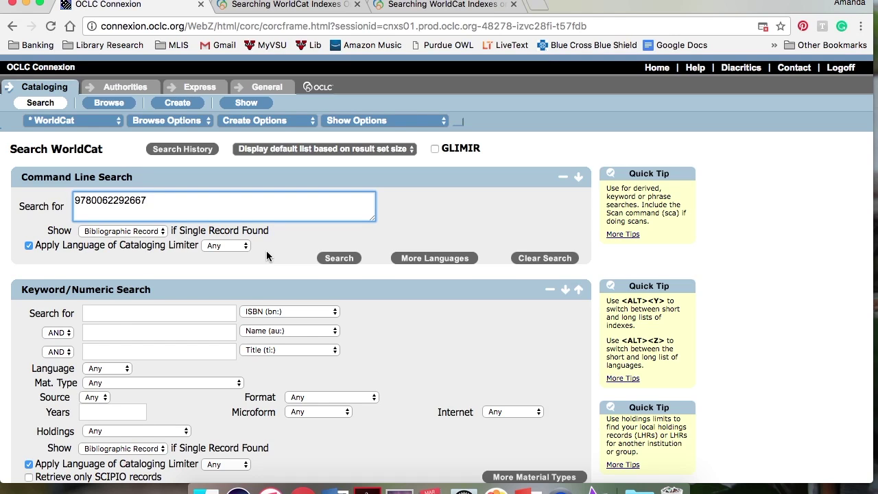
click(349, 259)
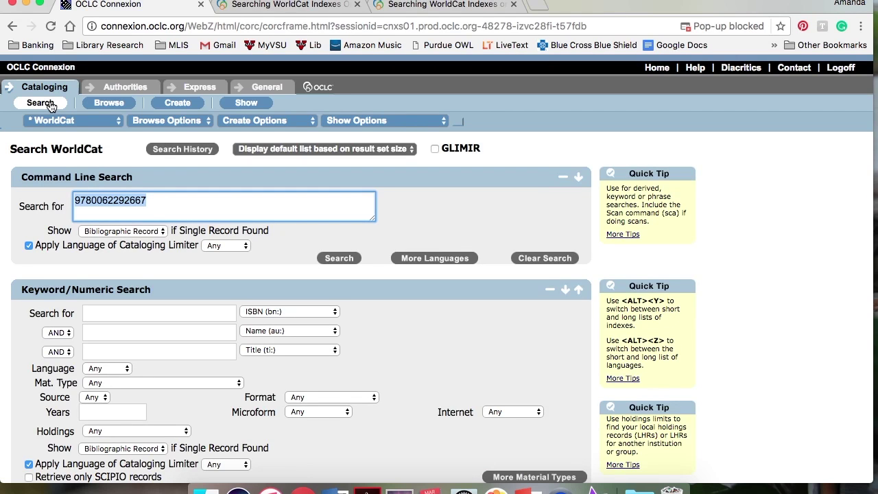
text(*)
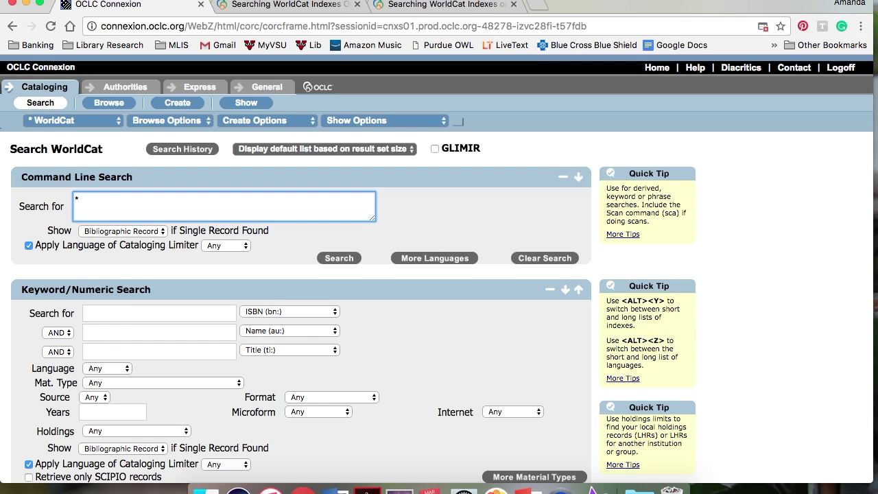
text(310399204)
click(335, 263)
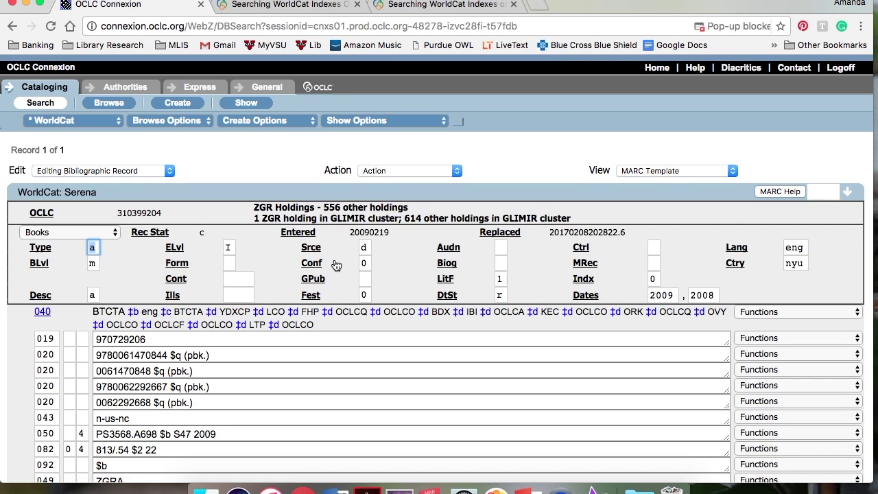
scroll(336, 266, down, 3)
scroll(336, 266, down, 7)
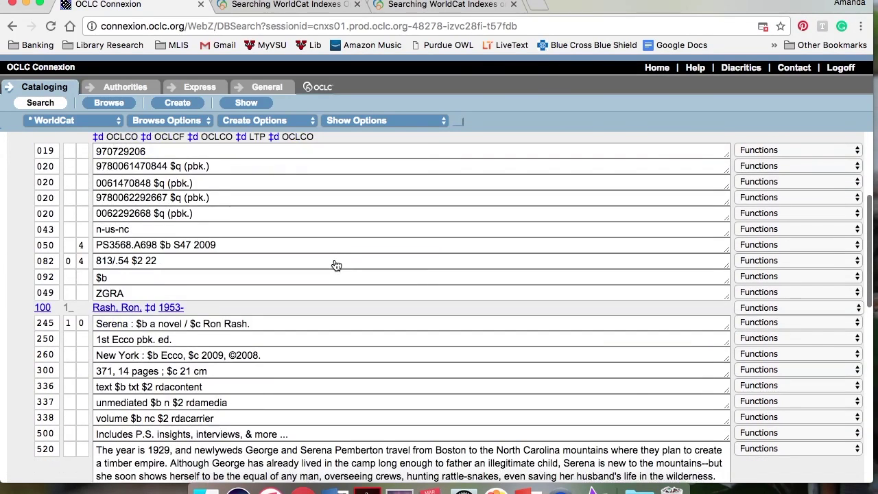
scroll(336, 266, up, 7)
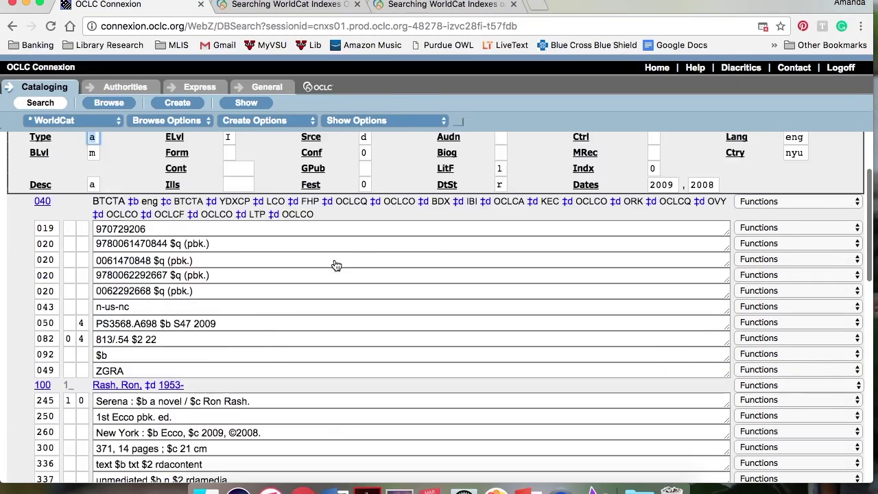
click(49, 104)
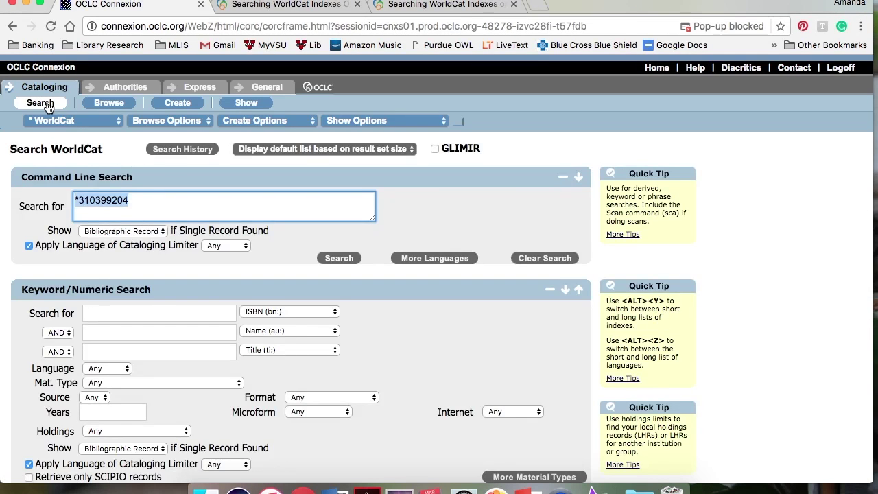